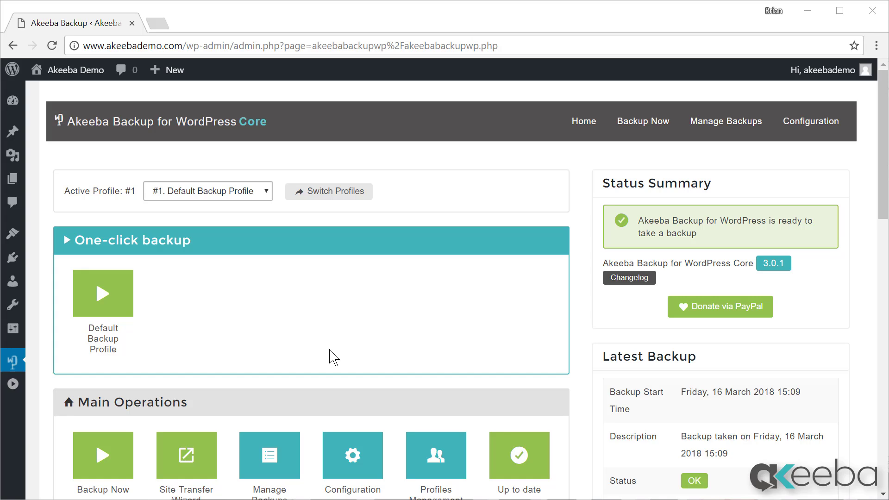
- Open Schedule Automatic Backups and review the available scheduling methods, including the requirements of the Front-end Backup Feature
middle_click(330, 351)
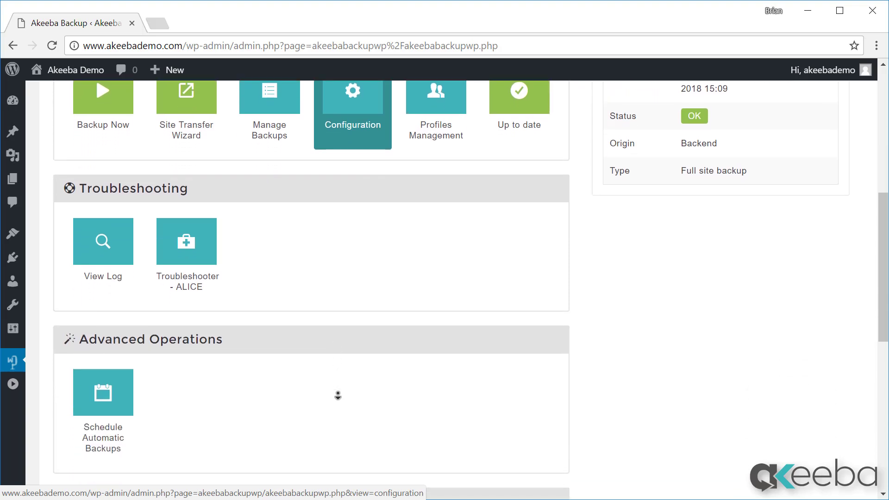
middle_click(338, 394)
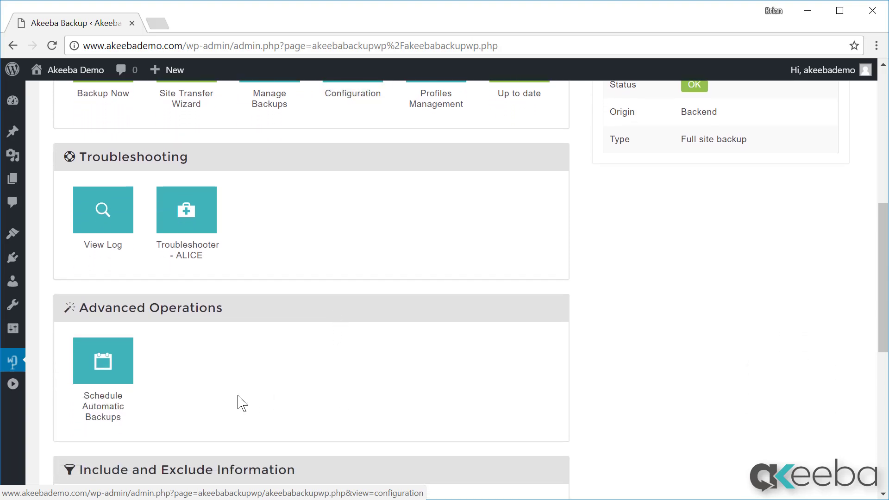
click(113, 389)
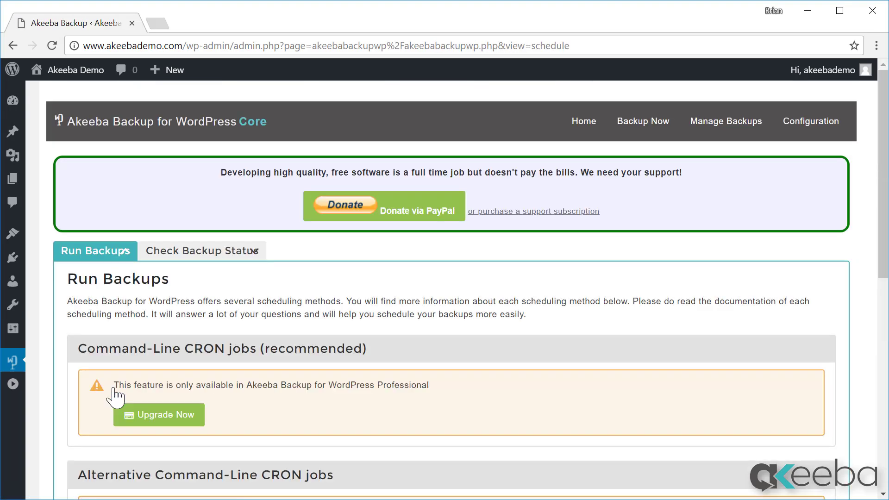
middle_click(300, 372)
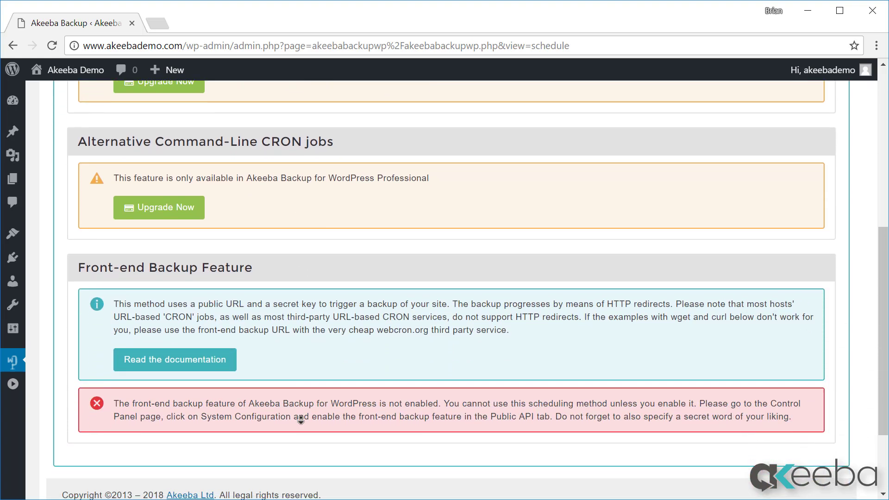
middle_click(301, 420)
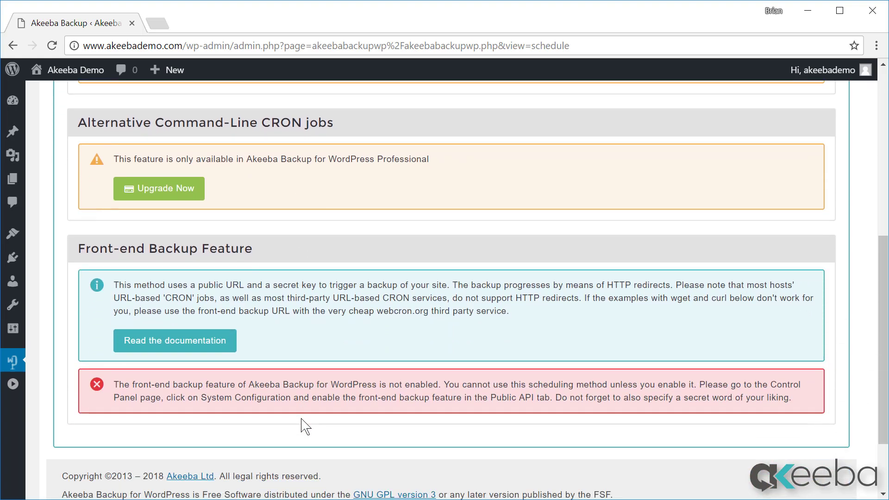
middle_click(301, 420)
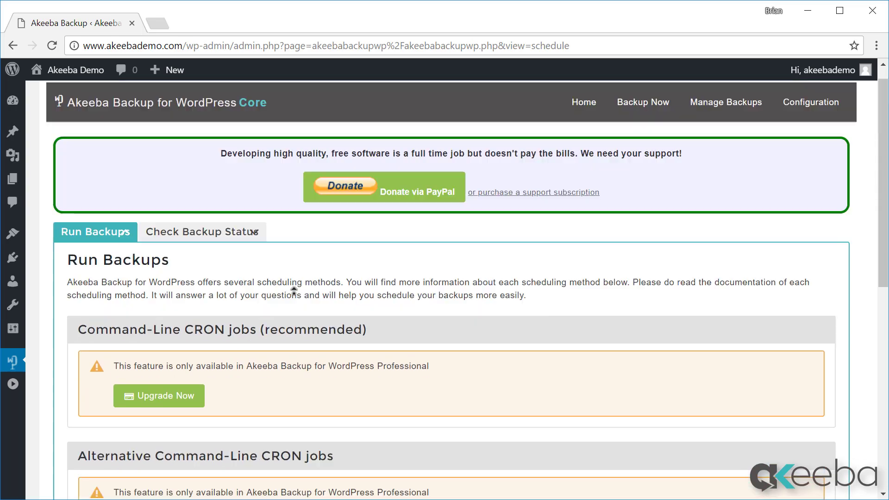
middle_click(293, 291)
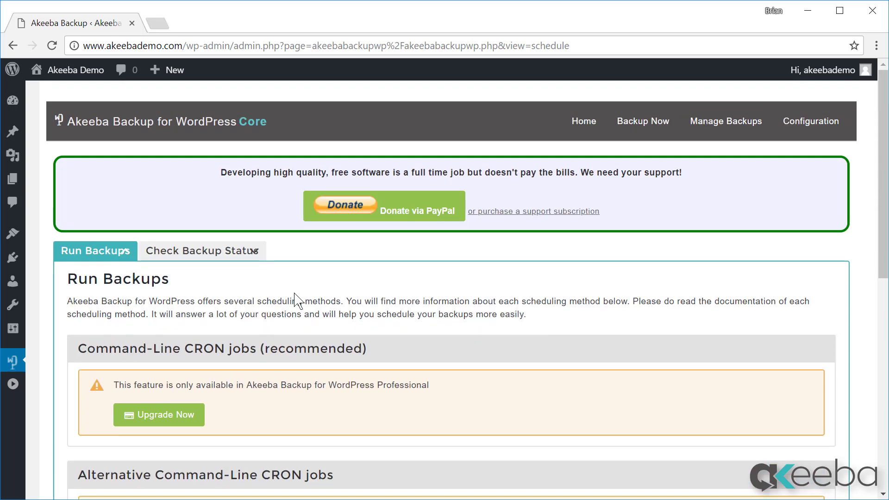
- Return to the backup control panel and open the Public API settings in System Configuration
click(597, 126)
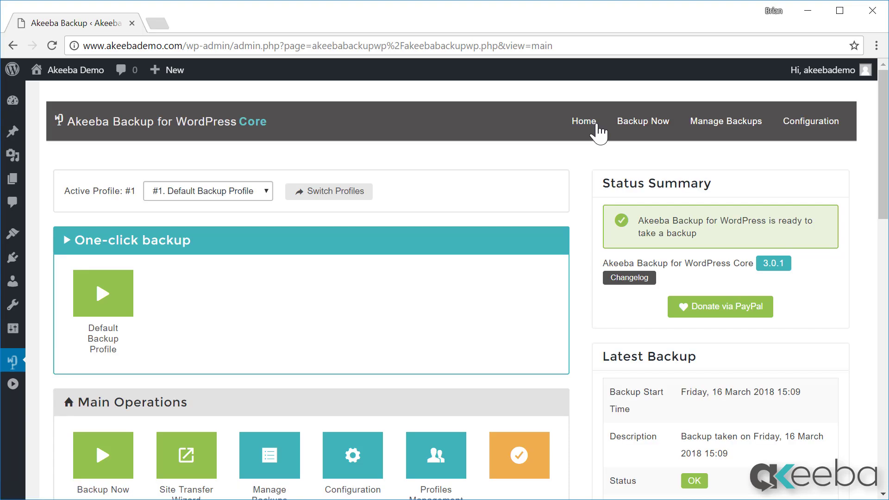
middle_click(352, 276)
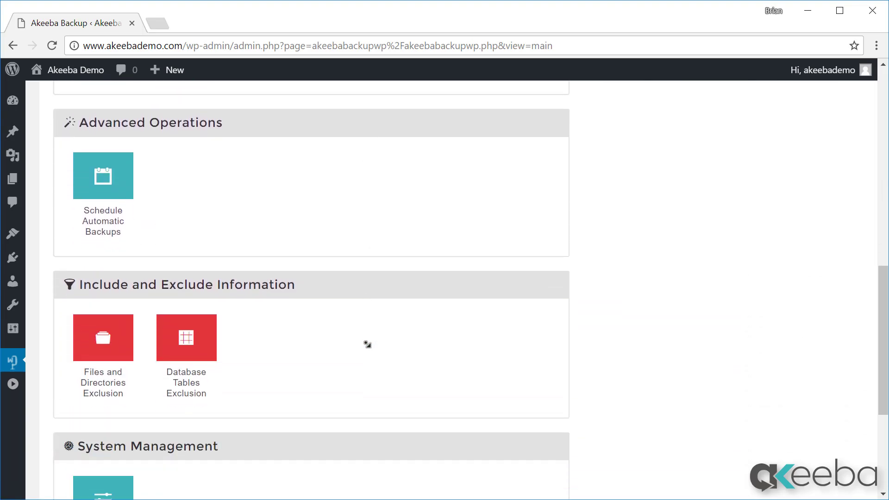
middle_click(367, 344)
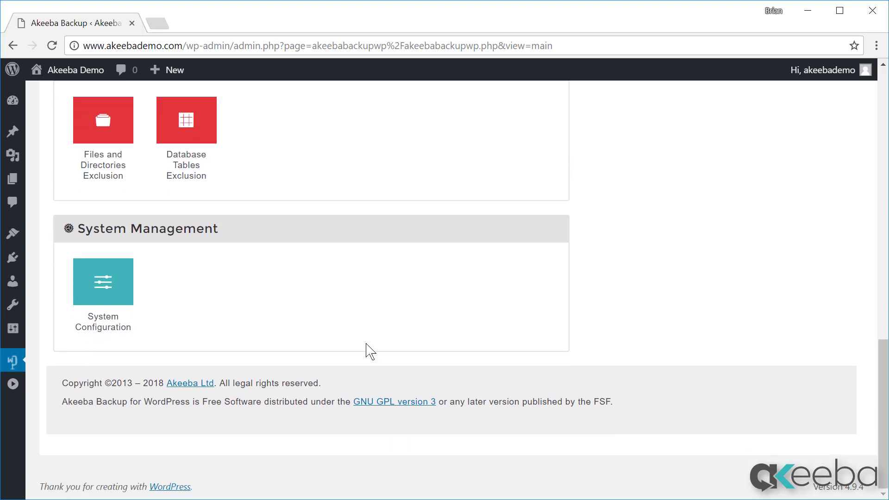
click(115, 296)
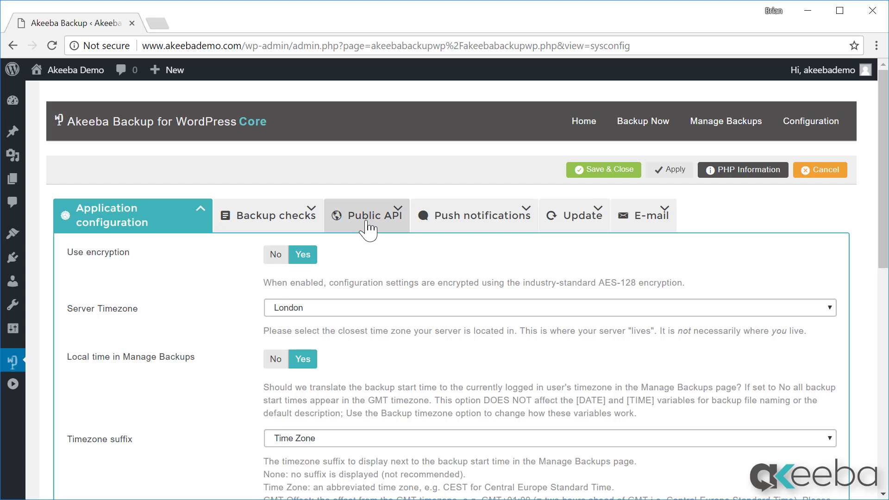
click(368, 229)
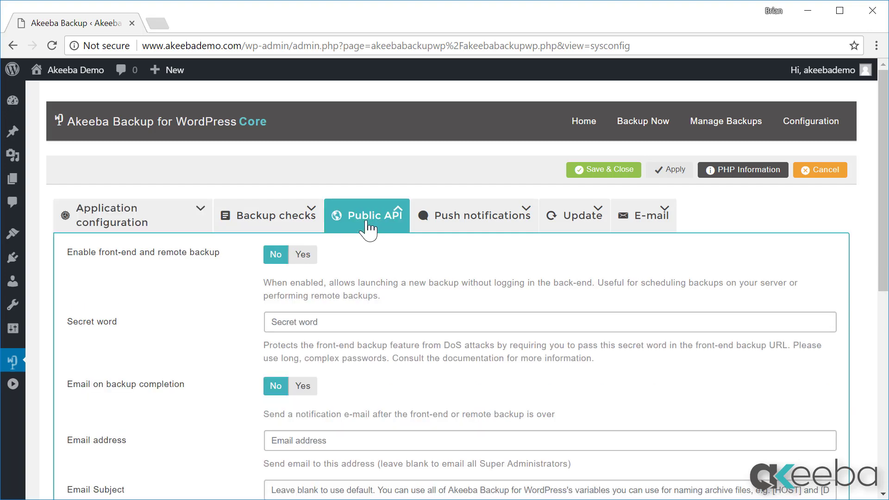
- Enable front-end and remote backup and paste the secret word that protects it
click(307, 260)
click(325, 321)
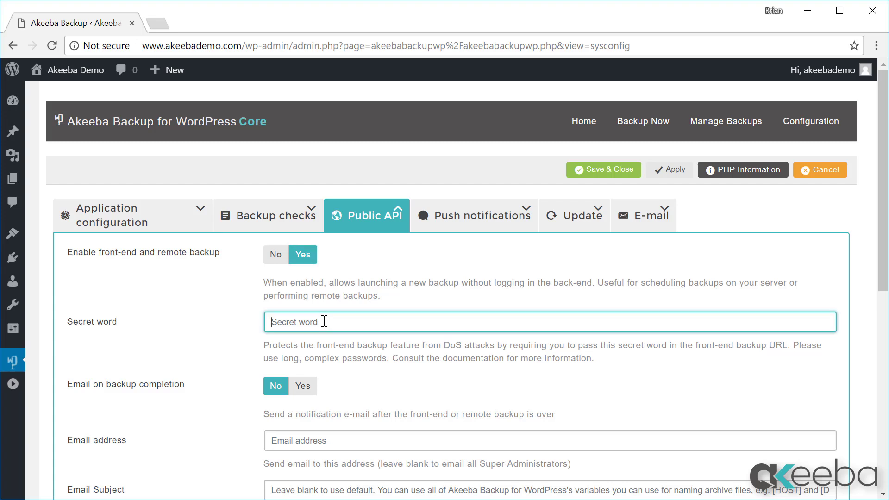
key(ctrl+v)
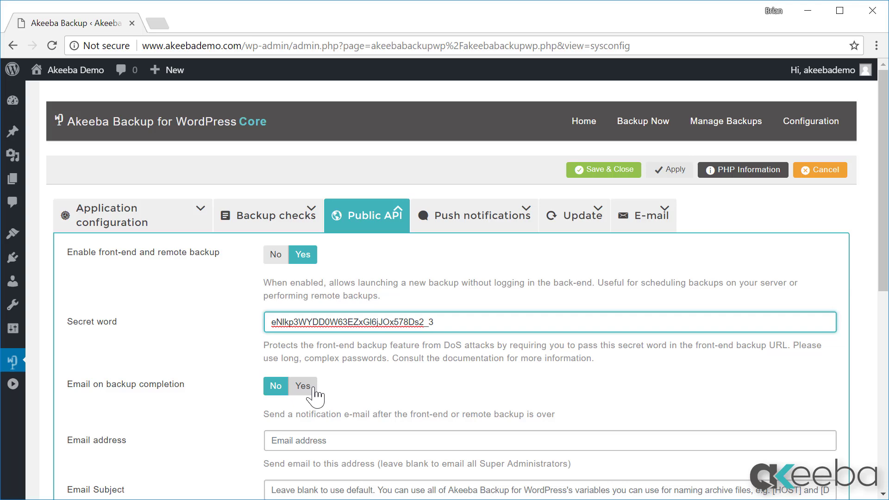
- Enable email on backup completion, leaving the email address, subject and body blank, and save and close the system configuration
click(303, 387)
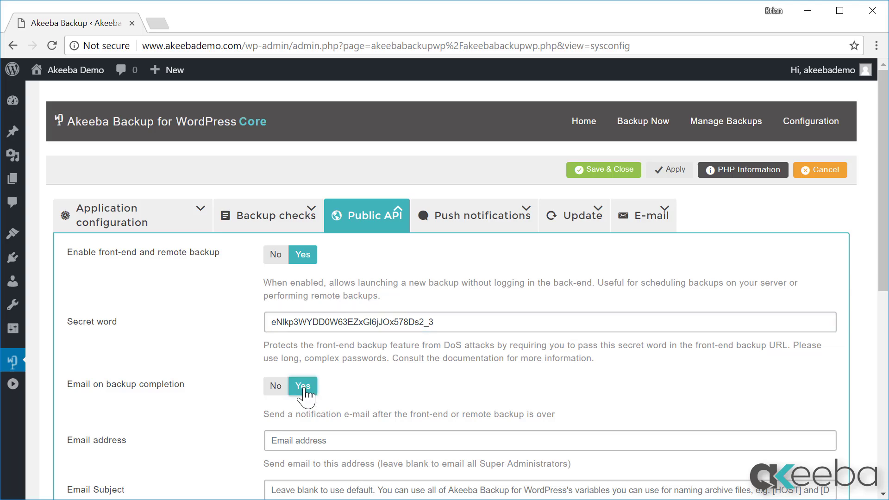
scroll(306, 395, down, 5)
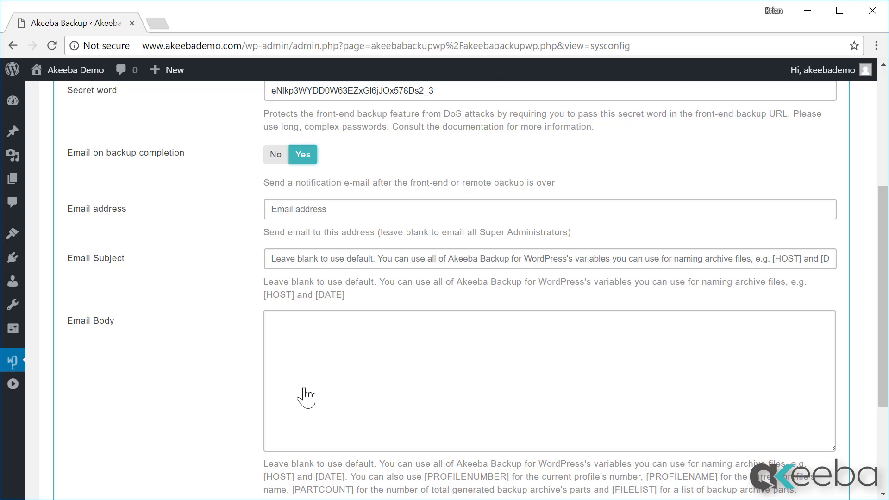
click(305, 397)
scroll(302, 330, up, 1)
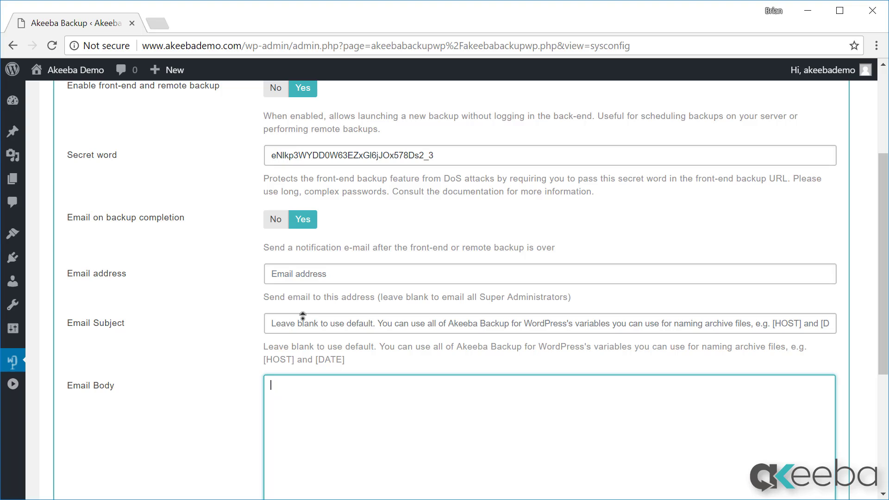
scroll(302, 317, up, 4)
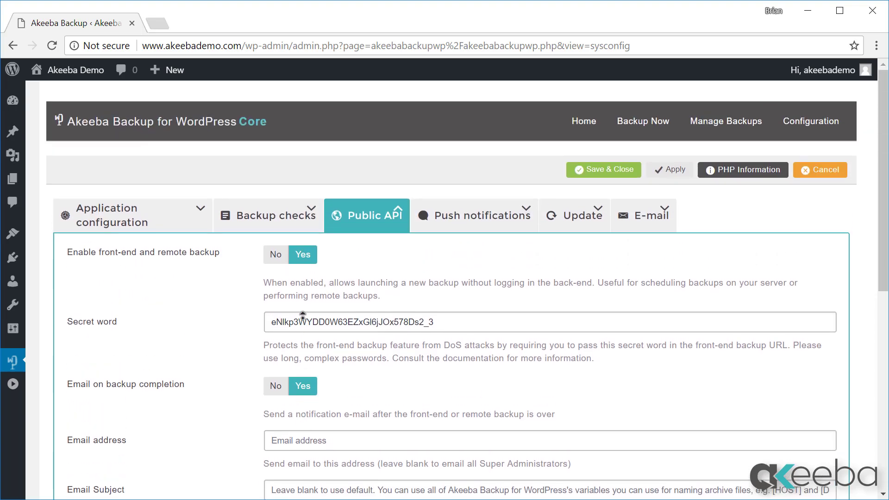
click(604, 175)
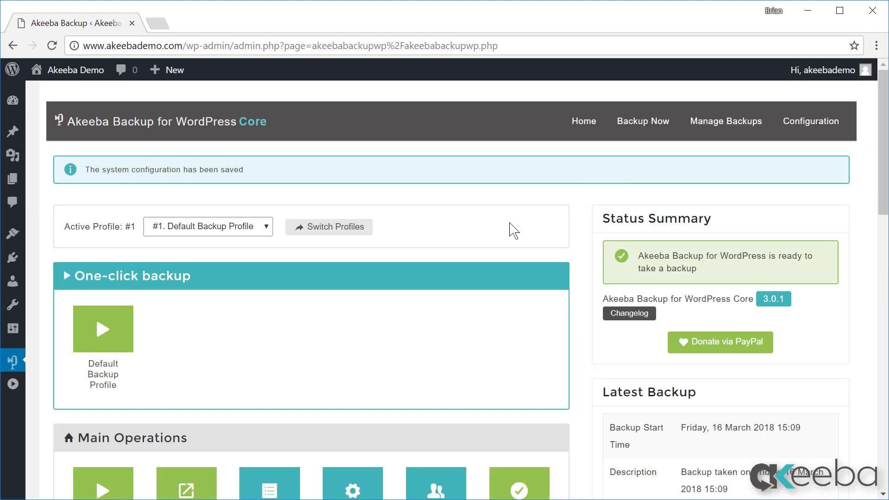
- Reopen Schedule Automatic Backups and review the Front-end Backup Feature instructions for WebCron.org, cURL, the PHP script and the URL
scroll(510, 253, down, 2)
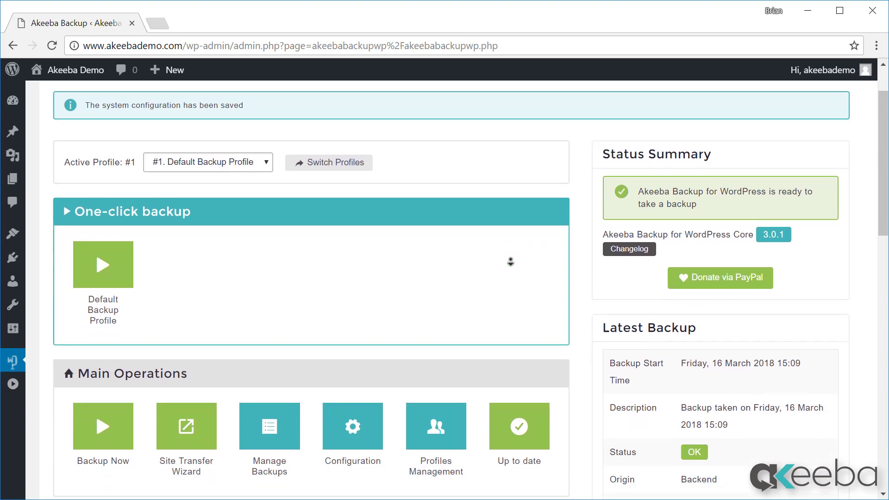
scroll(510, 262, down, 3)
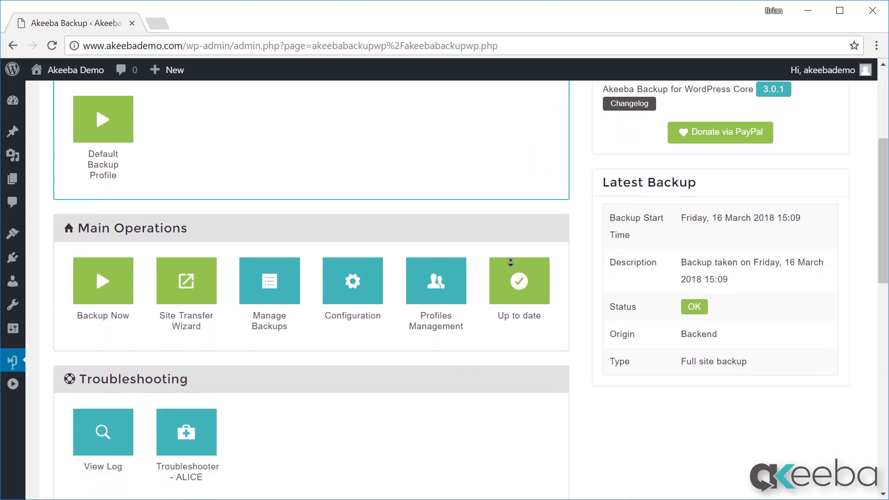
scroll(510, 263, down, 5)
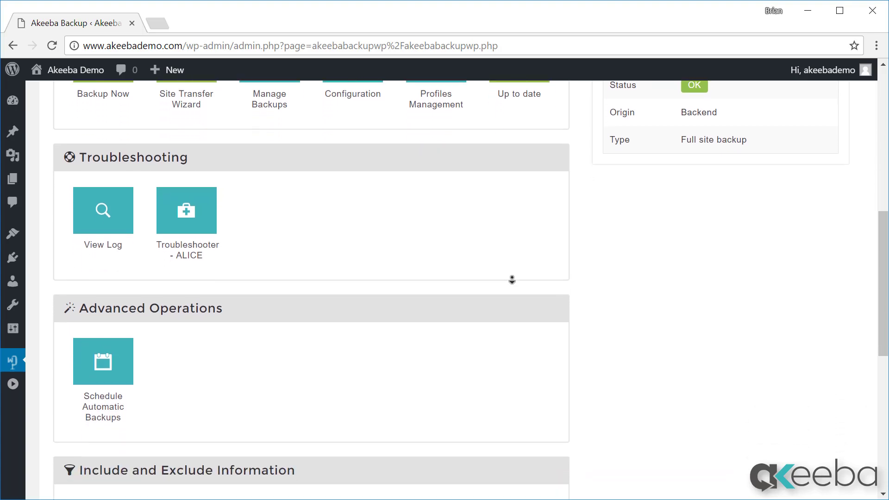
click(119, 381)
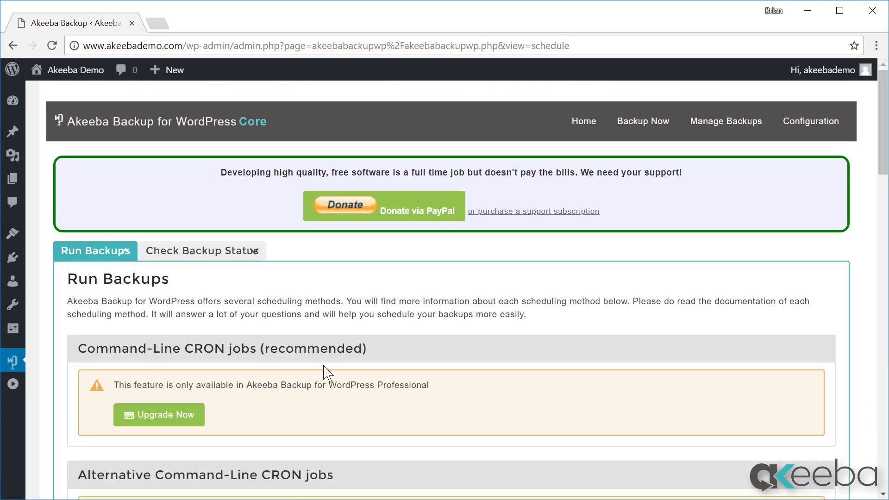
scroll(305, 387, down, 10)
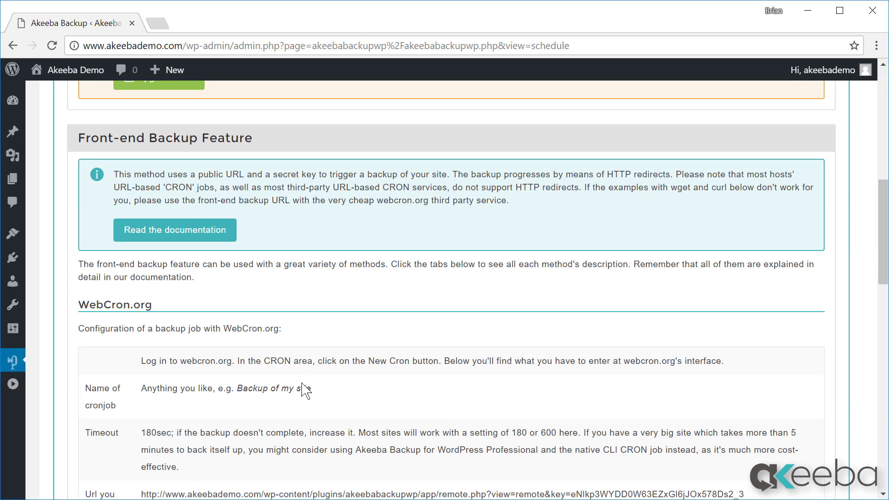
scroll(305, 390, down, 5)
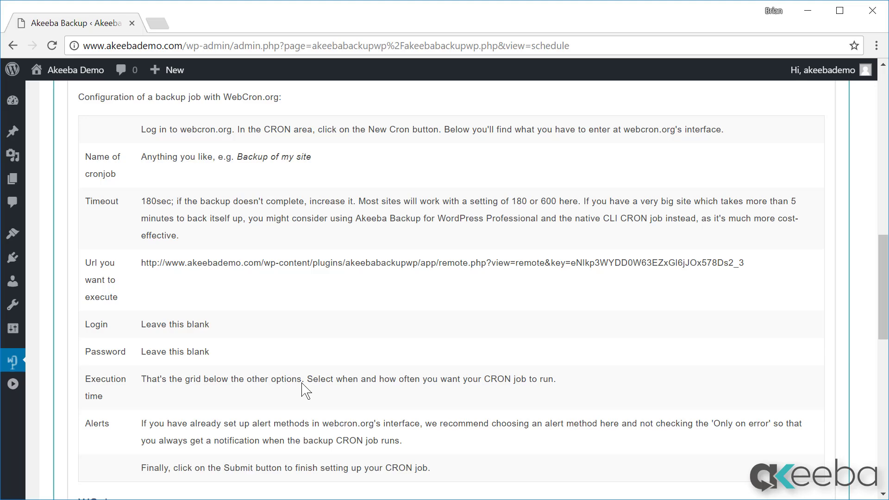
scroll(304, 390, down, 5)
scroll(303, 383, down, 5)
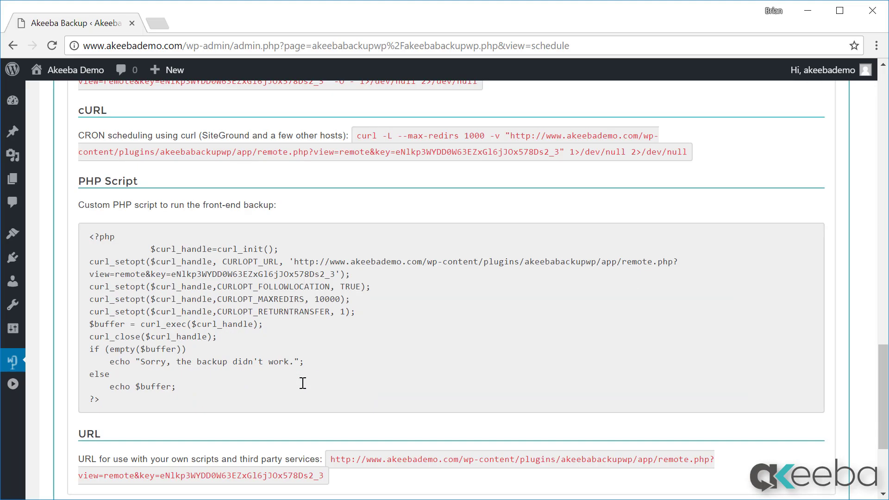
scroll(303, 383, up, 9)
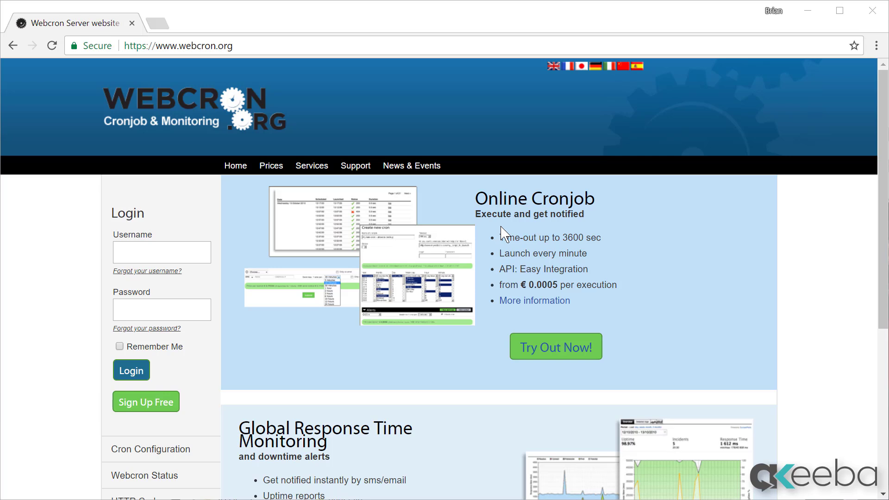
- On the webcron.org website, open the price list and review the cron prices per time-out
click(269, 170)
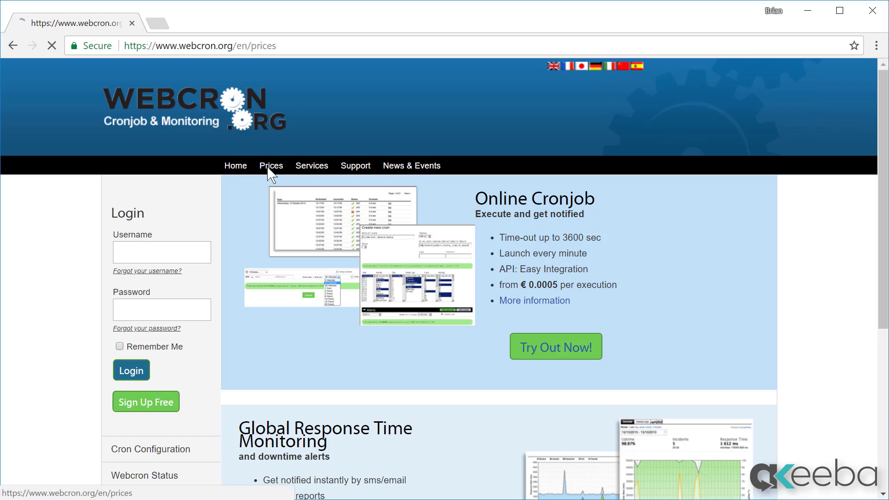
scroll(395, 271, down, 2)
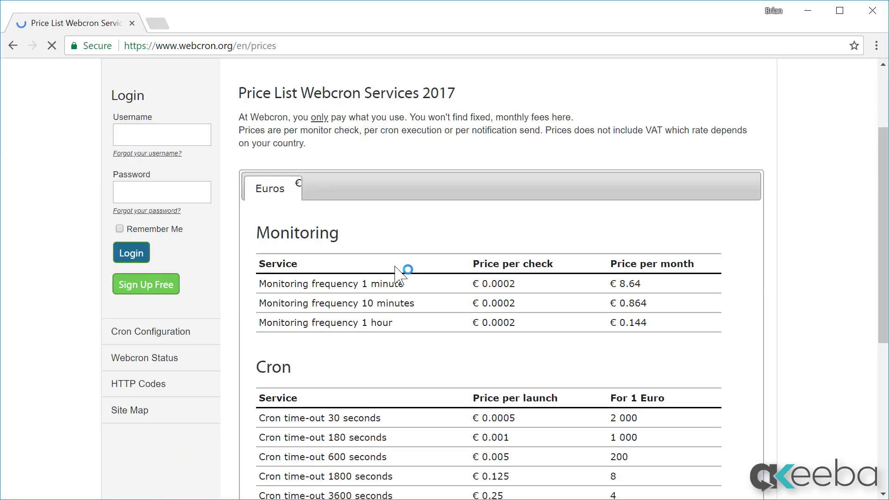
scroll(397, 273, down, 2)
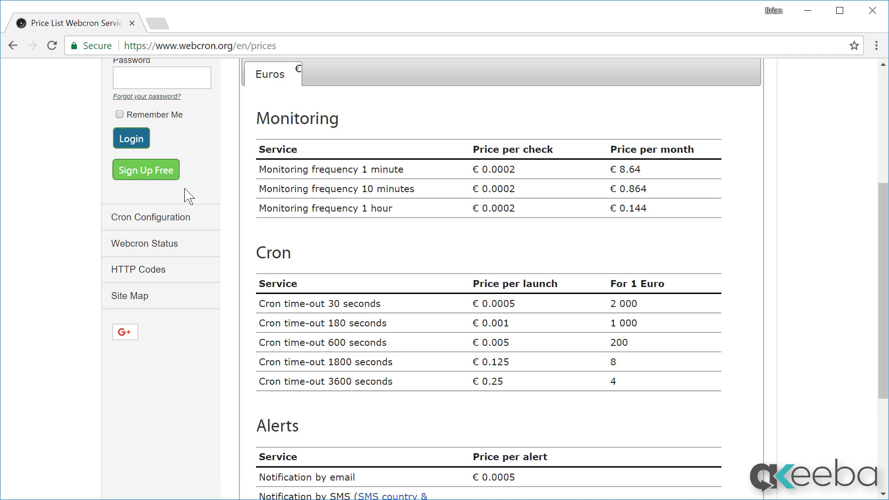
- Log in to Webcron with the account username and password
scroll(187, 197, up, 5)
click(183, 244)
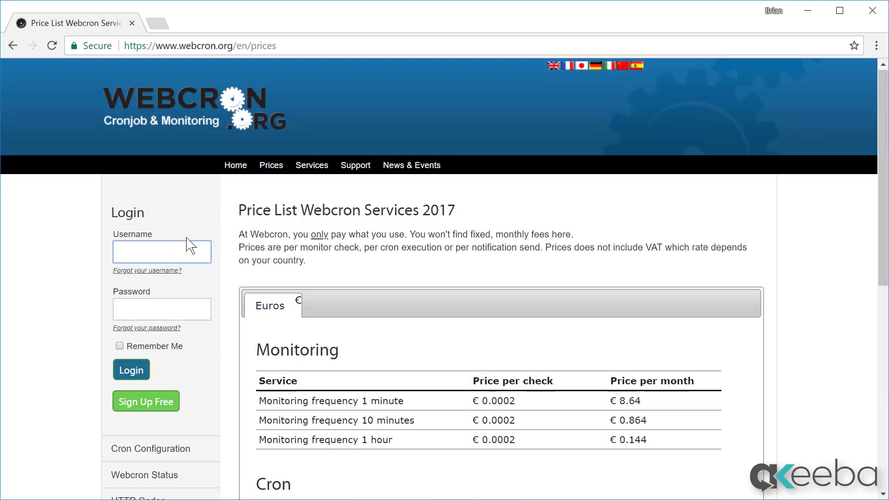
text(akeebademo)
key(Tab)
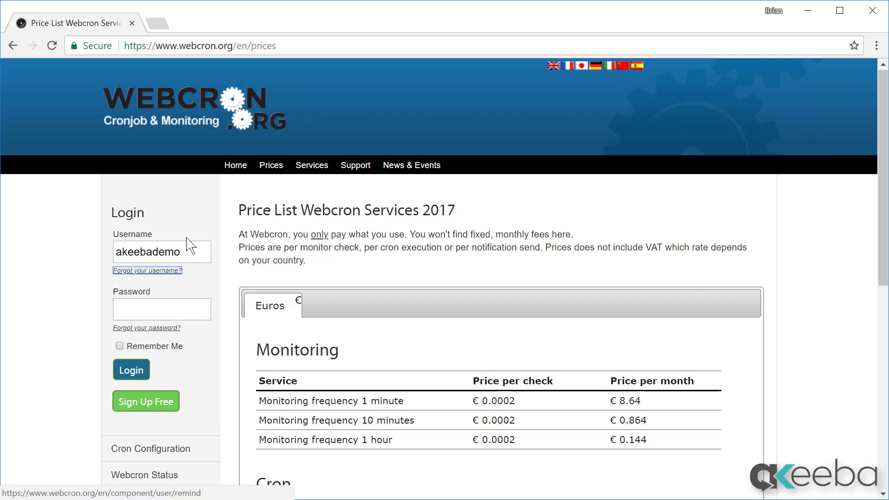
key(Tab)
text(********)
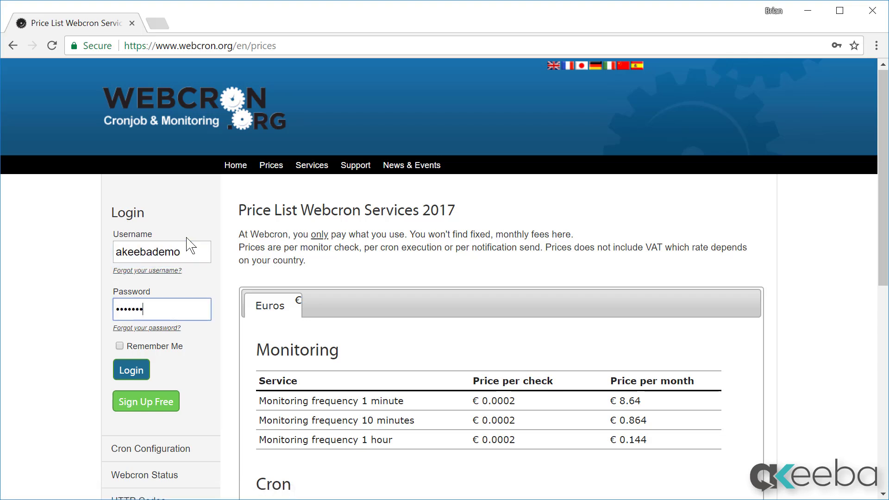
click(139, 370)
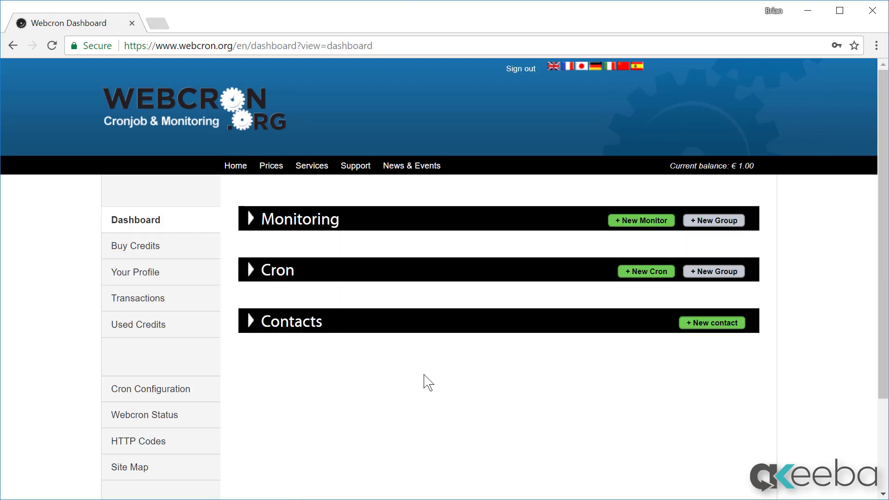
- Start a new cron job named "akeebademo backup" with a timeout of 180 sec
click(637, 274)
click(365, 263)
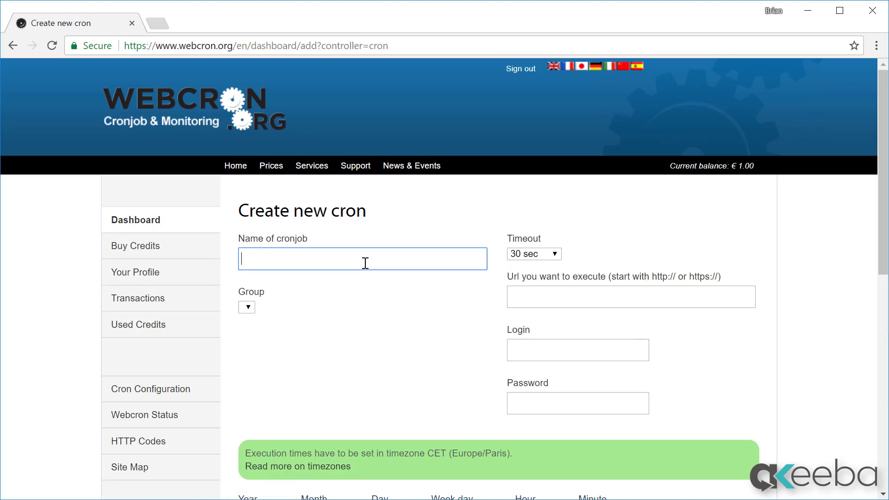
text(akeebademo backup)
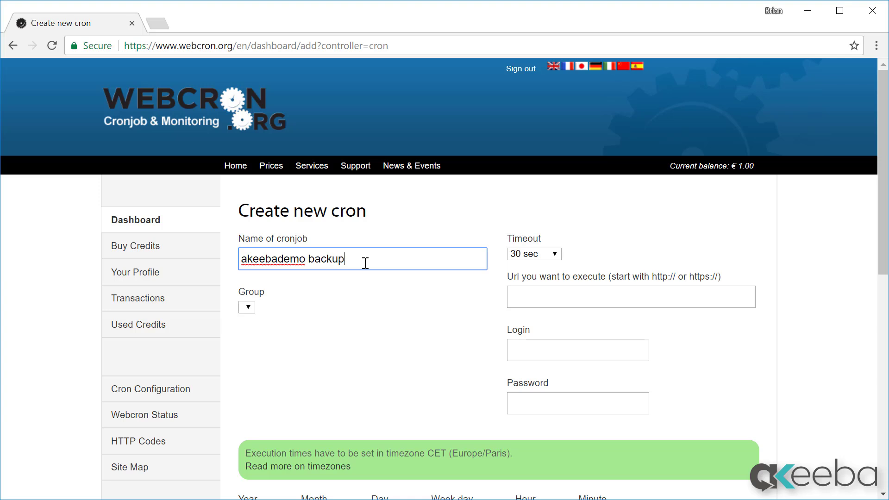
click(545, 257)
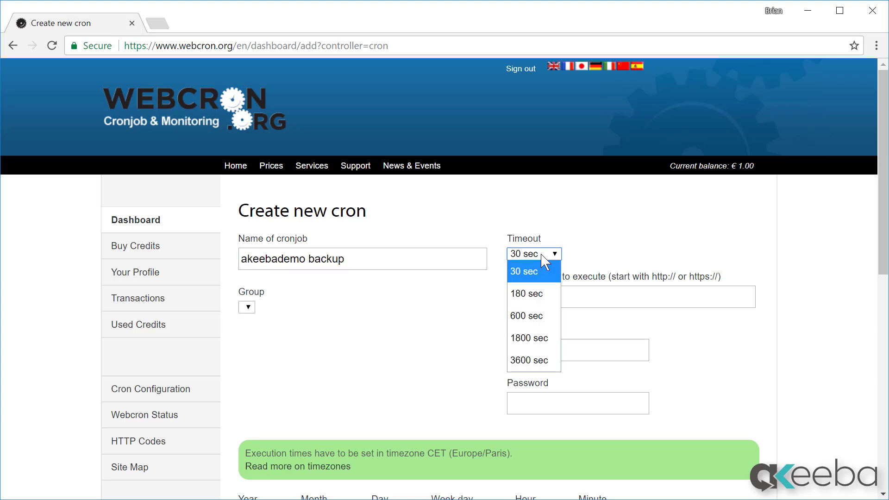
click(531, 295)
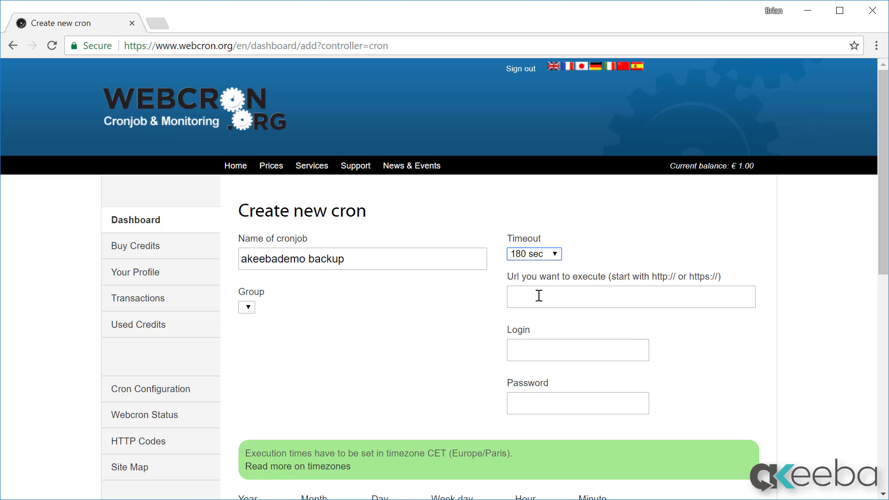
- Copy the WebCron.org backup URL with its secret key from Akeeba's schedule page and paste it as the URL to execute in Webcron
click(539, 296)
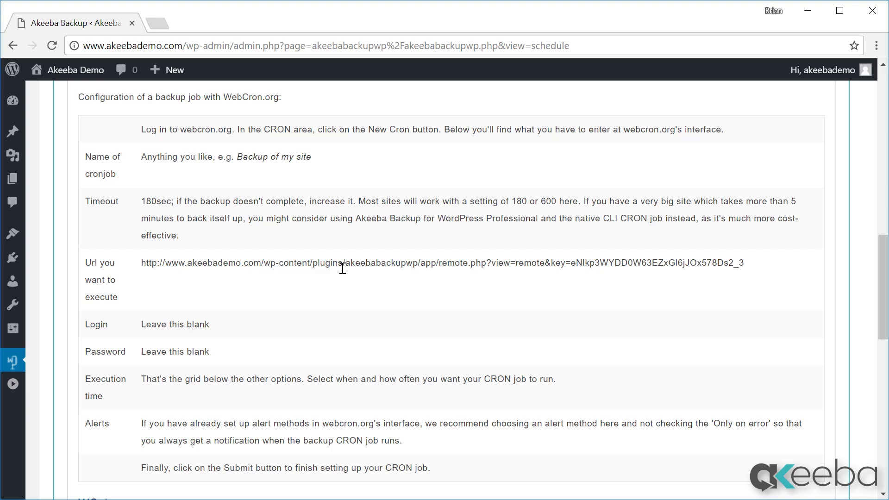
triple_click(342, 268)
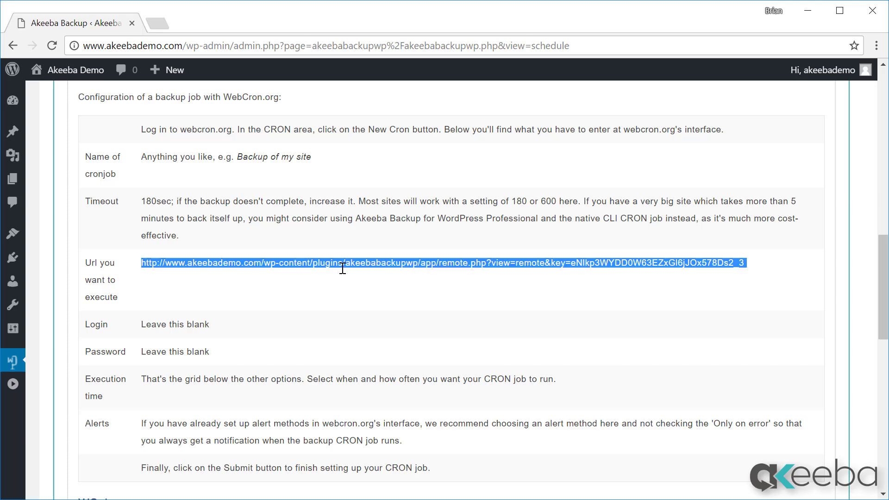
right_click(342, 268)
click(350, 279)
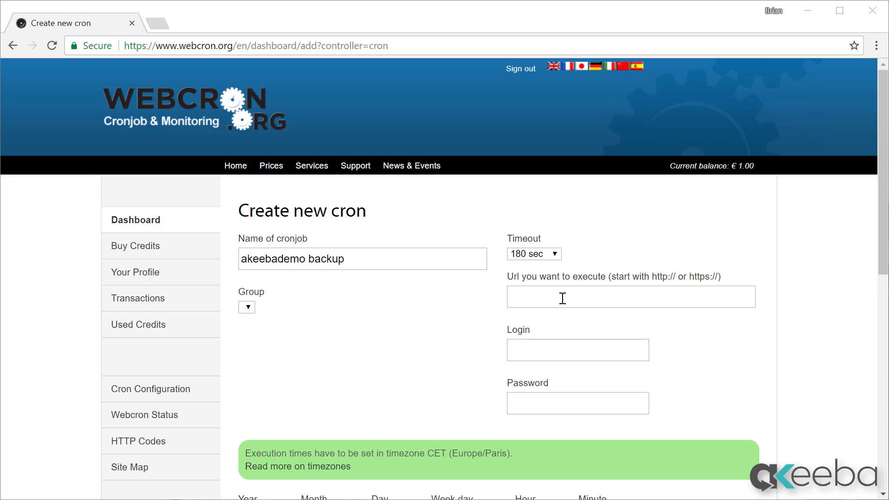
click(563, 298)
right_click(562, 299)
click(597, 380)
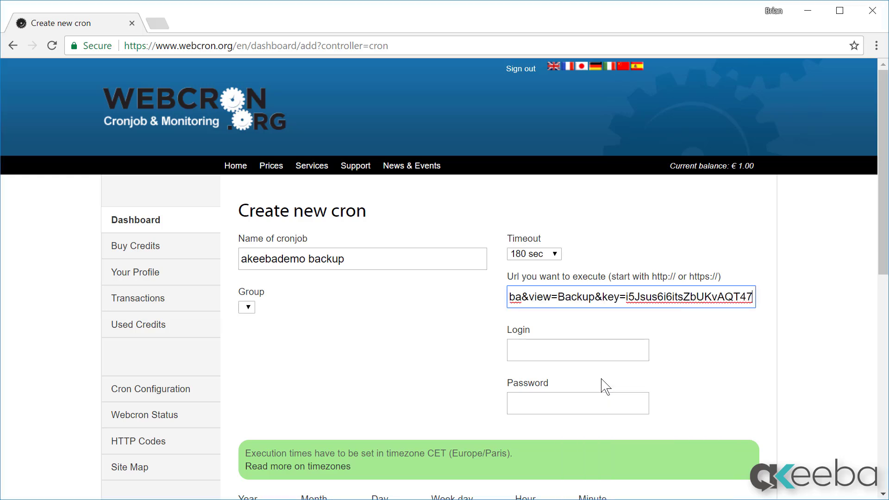
click(662, 377)
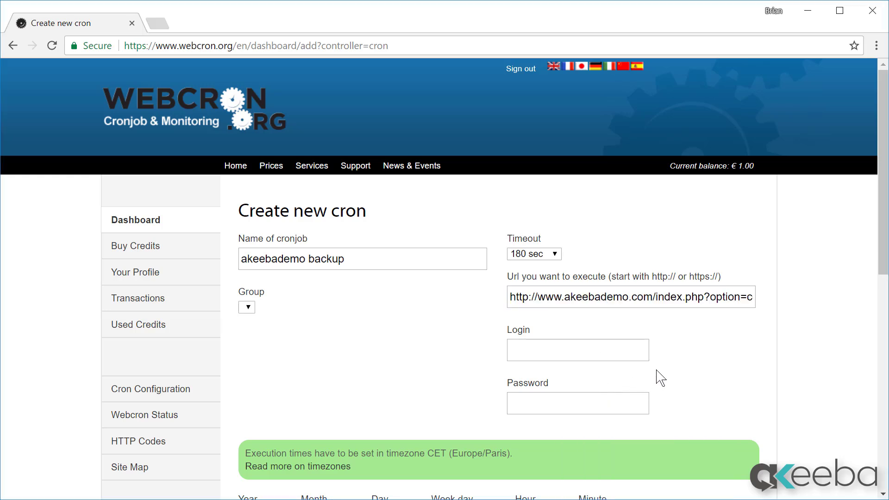
- Schedule the cron job's execution time at hour 1 and minute 10, leaving year, month, day and week day on every
scroll(649, 361, down, 5)
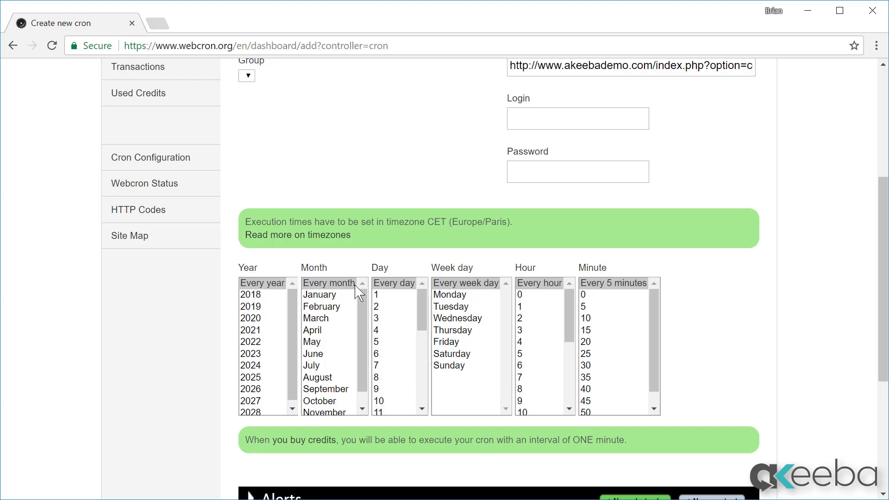
click(533, 307)
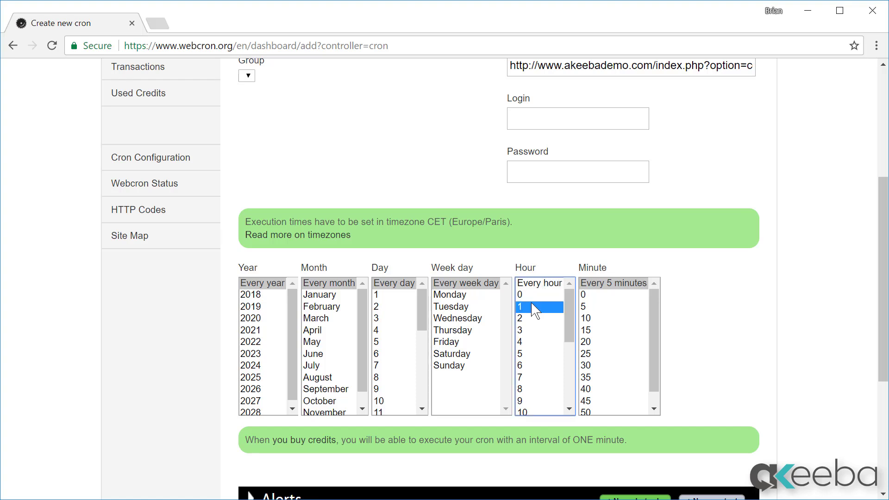
click(591, 318)
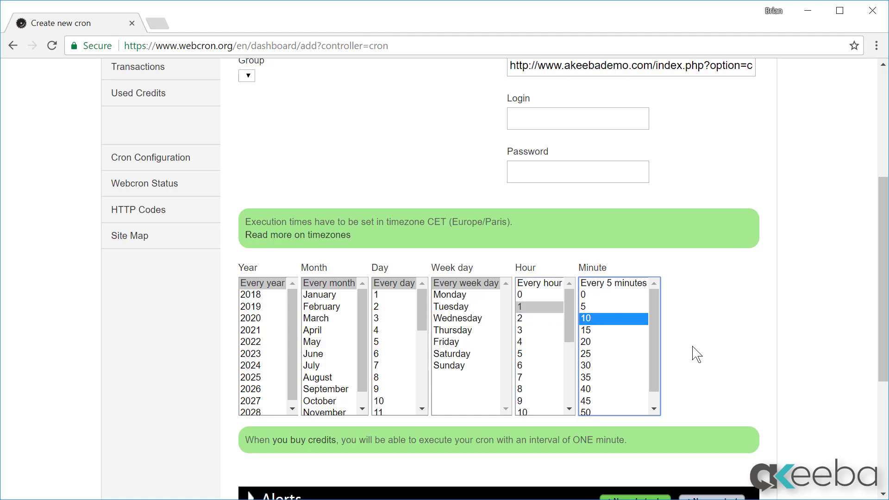
- Submit the new cron job without alert rules and expand the Cron list on the dashboard
scroll(696, 355, down, 5)
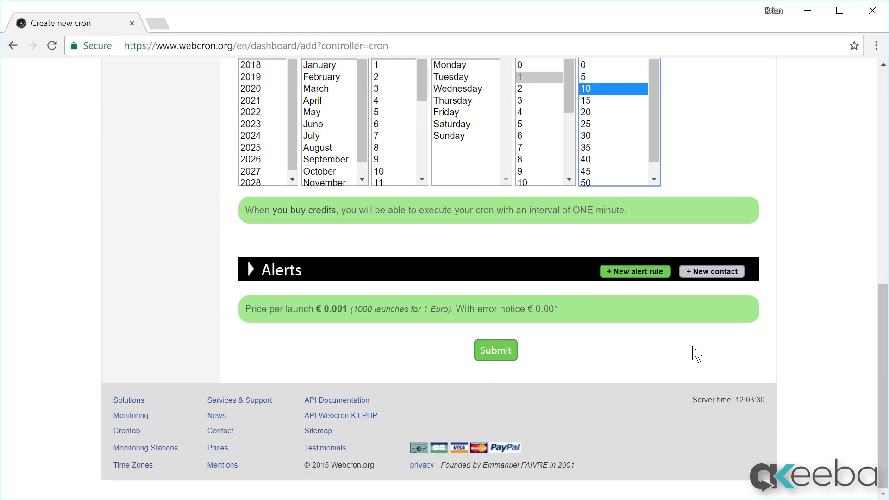
click(499, 357)
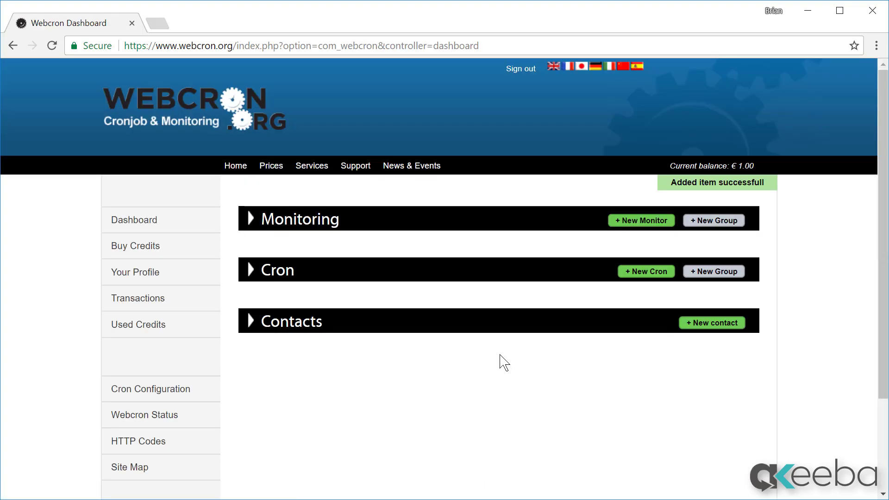
click(288, 282)
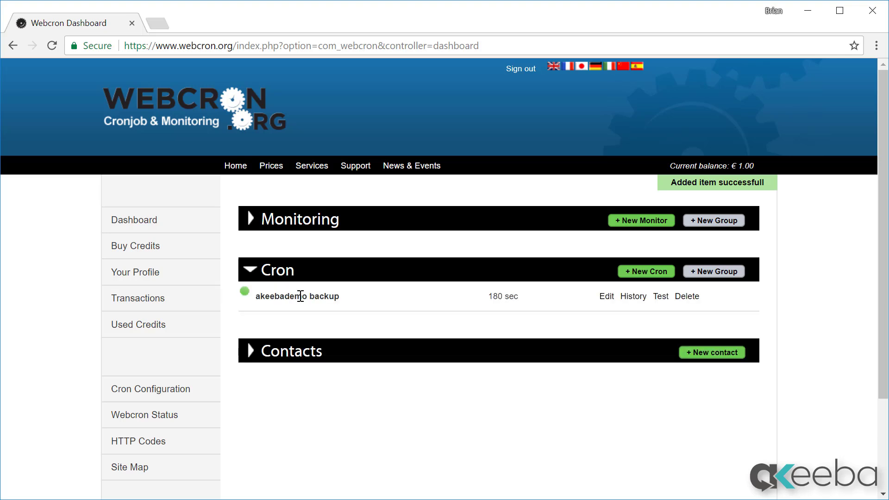